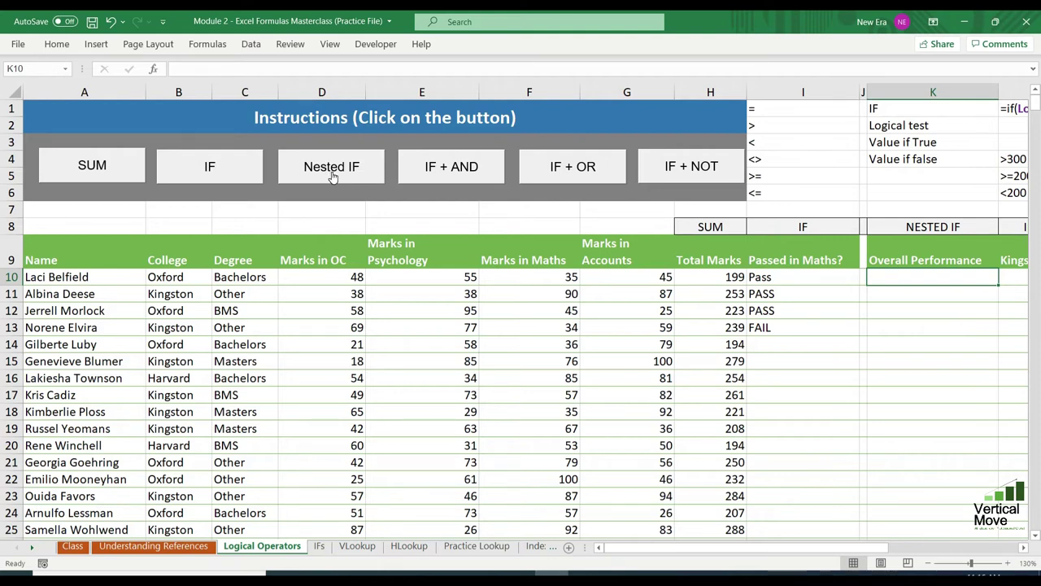
Read the Nested IF task instructions, close them, and find the grading criteria in L4:M6.
{"action": "left_click", "coordinate": [332, 175]}
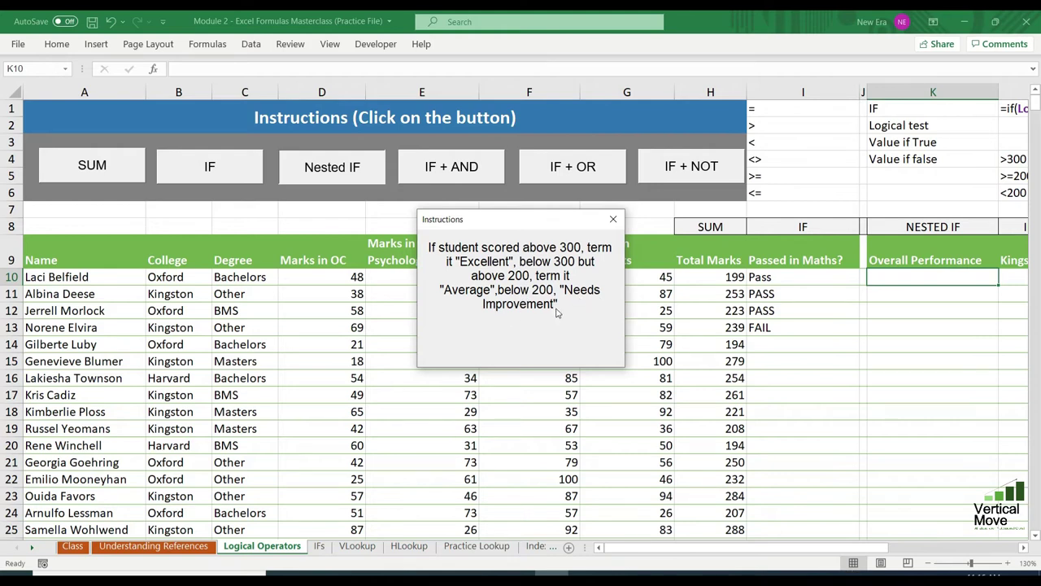
{"action": "left_click", "coordinate": [613, 221]}
{"action": "left_click", "coordinate": [925, 192]}
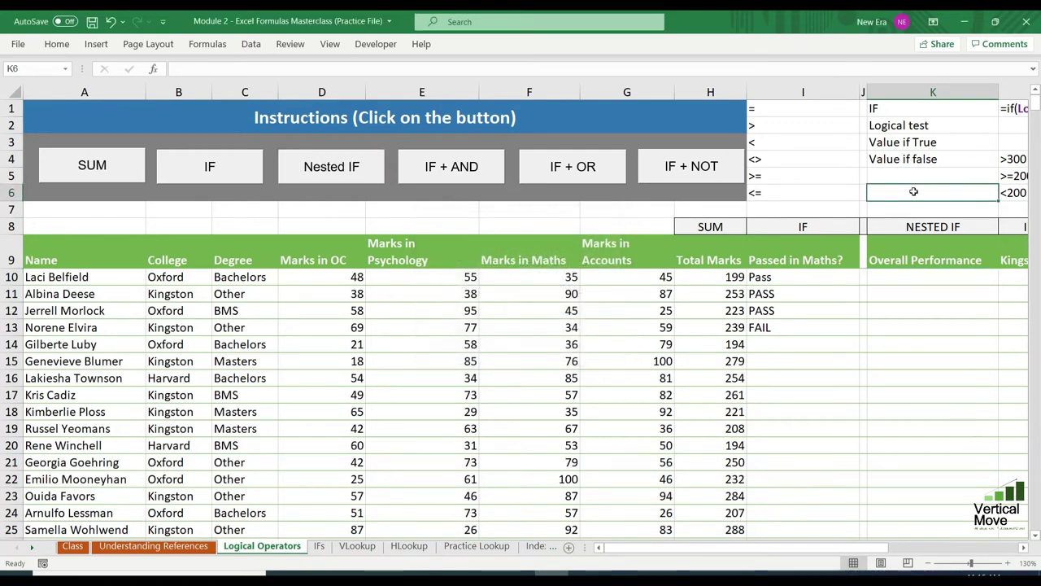
{"action": "key", "text": "Up"}
{"action": "key", "text": "Up"}
{"action": "key", "text": "Right"}
{"action": "key", "text": "Right"}
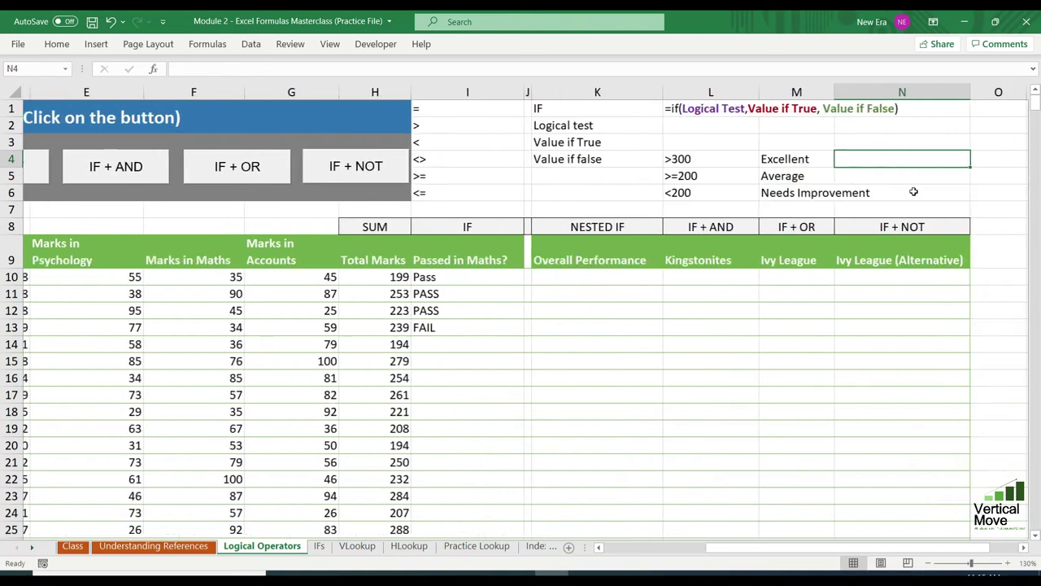
{"action": "key", "text": "Left"}
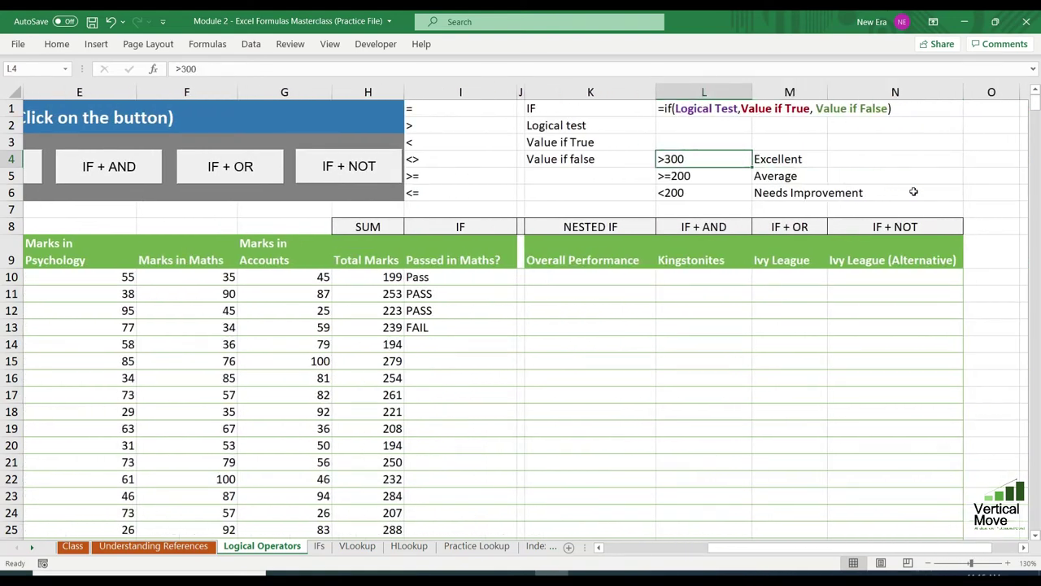
Examine the Total Marks column and match each mark threshold in L4:L6 with its performance label in M4:M6.
{"action": "left_click", "coordinate": [384, 260]}
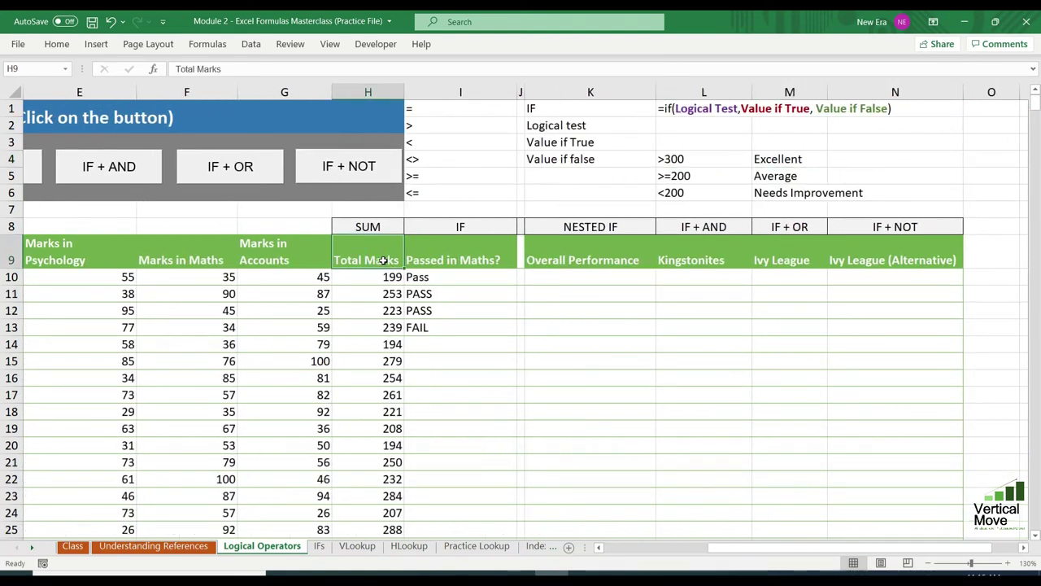
{"action": "left_click_drag", "start_coordinate": [383, 261], "coordinate": [382, 428]}
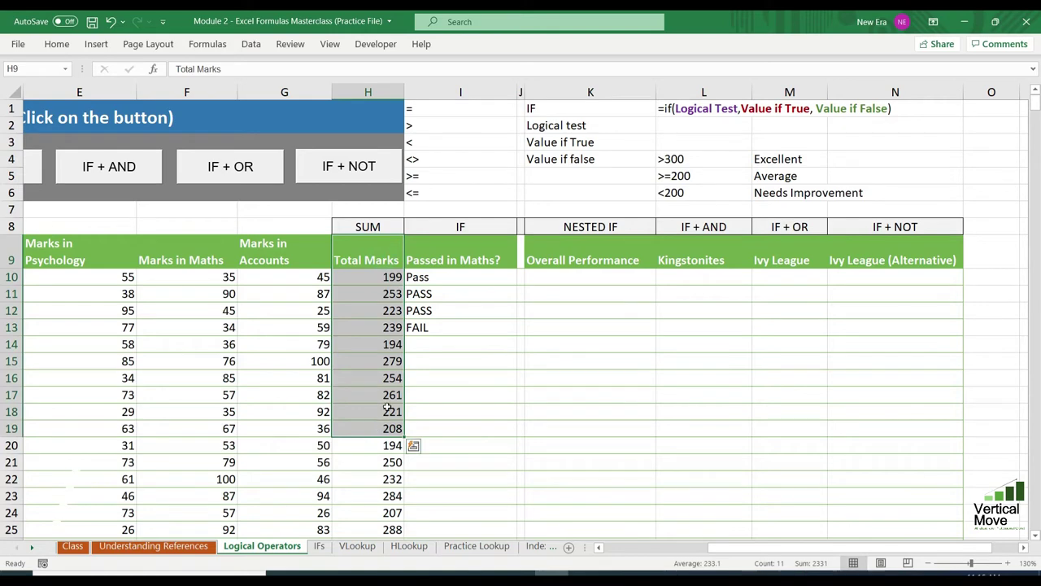
{"action": "left_click", "coordinate": [697, 161]}
{"action": "left_click", "coordinate": [791, 166]}
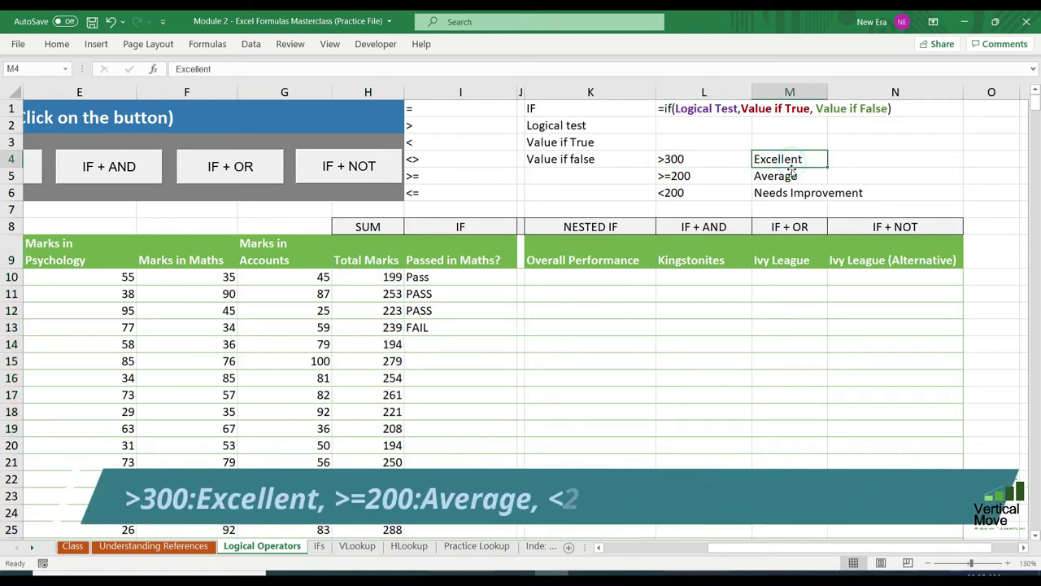
{"action": "left_click", "coordinate": [729, 174]}
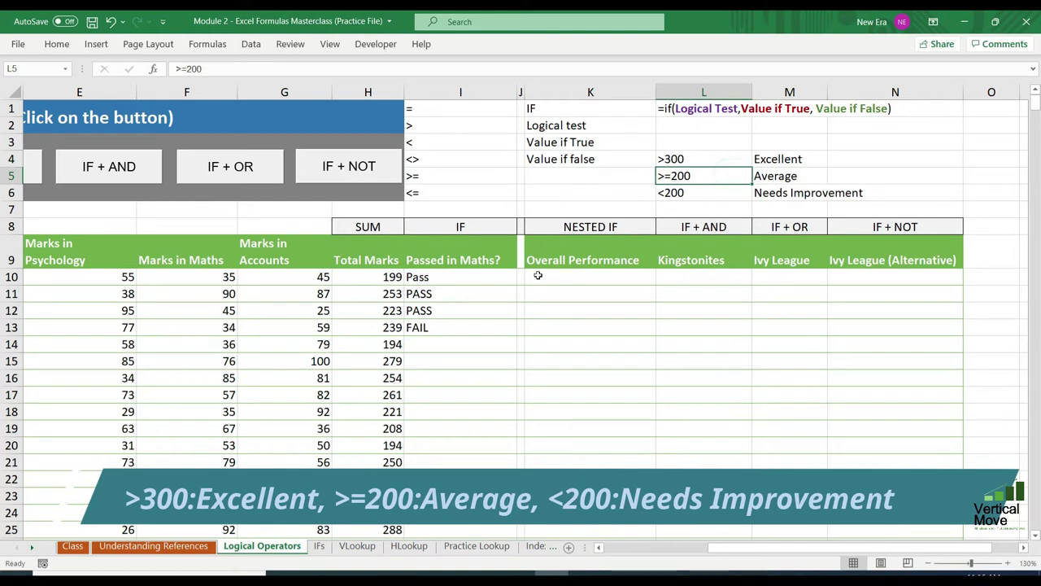
{"action": "left_click", "coordinate": [693, 160]}
{"action": "left_click", "coordinate": [689, 175]}
{"action": "left_click", "coordinate": [686, 159]}
{"action": "left_click", "coordinate": [780, 179]}
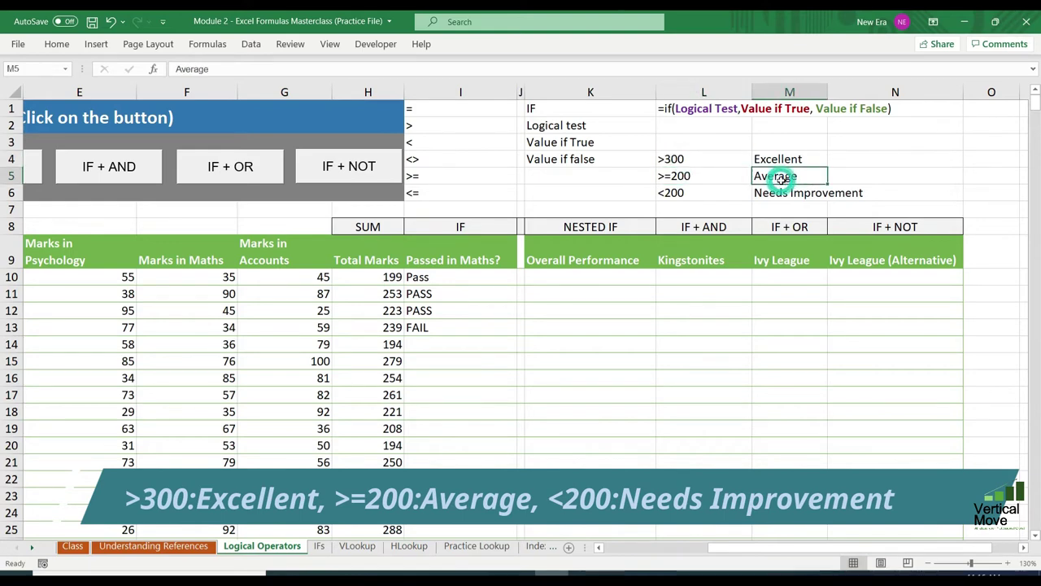
{"action": "left_click", "coordinate": [727, 189]}
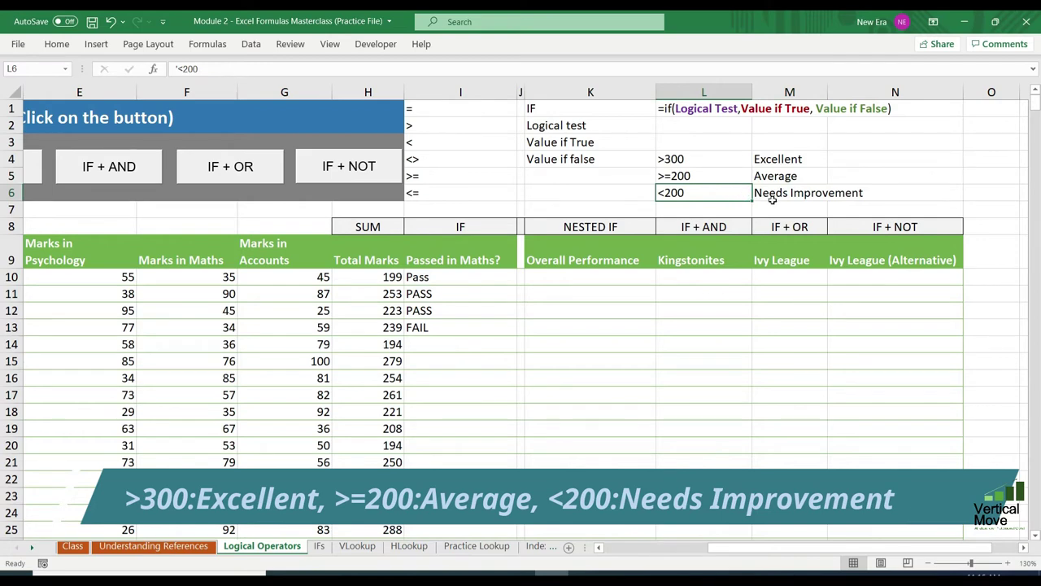
{"action": "left_click", "coordinate": [775, 195]}
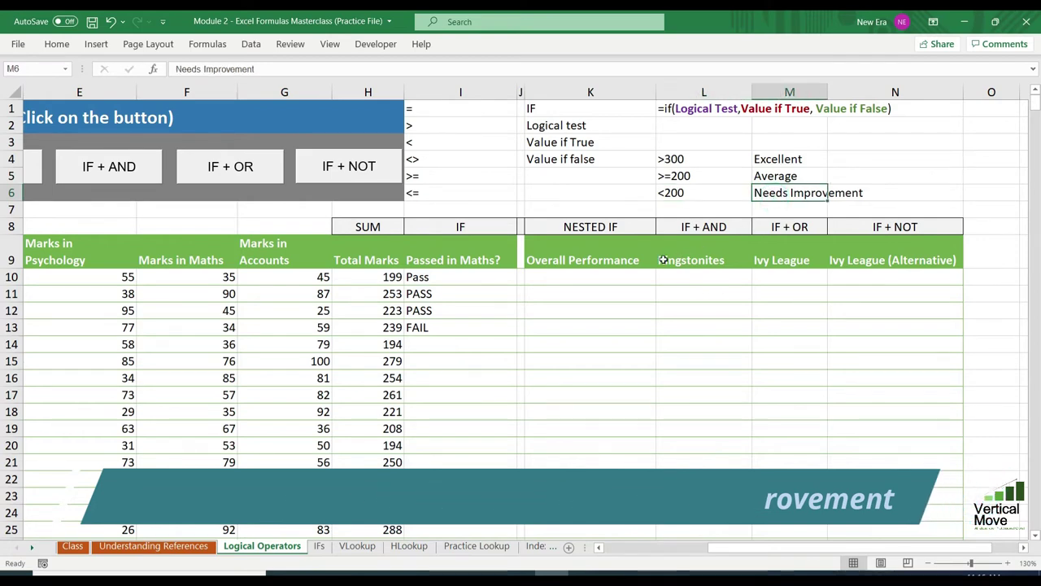
In K10 under Overall Performance, start an IF formula that returns "Excellent" when the total marks in H10 are >300.
{"action": "left_click", "coordinate": [619, 275]}
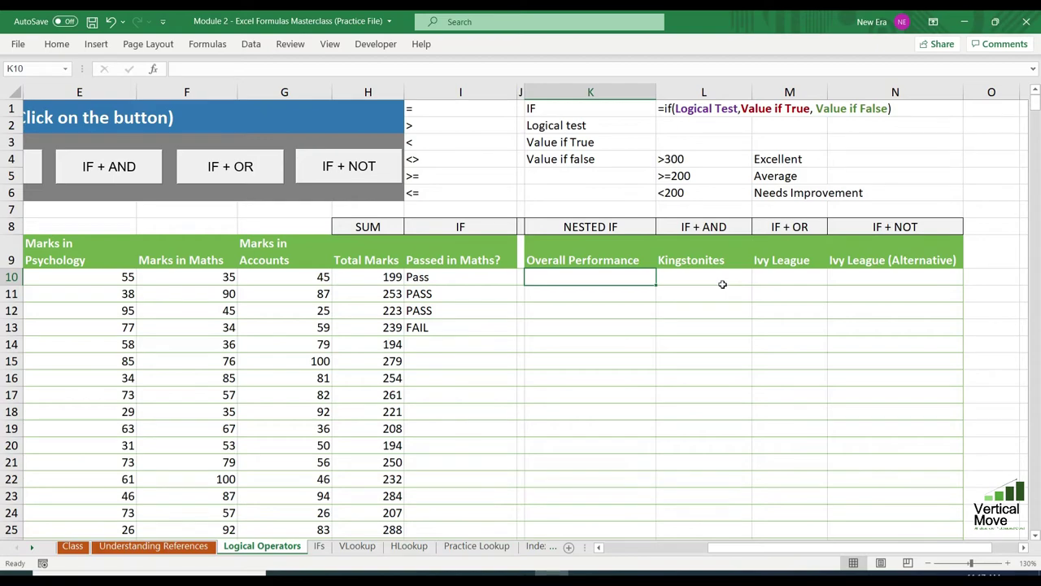
{"action": "scroll", "coordinate": [712, 289], "scroll_direction": "up", "scroll_amount": 4, "text": "ctrl"}
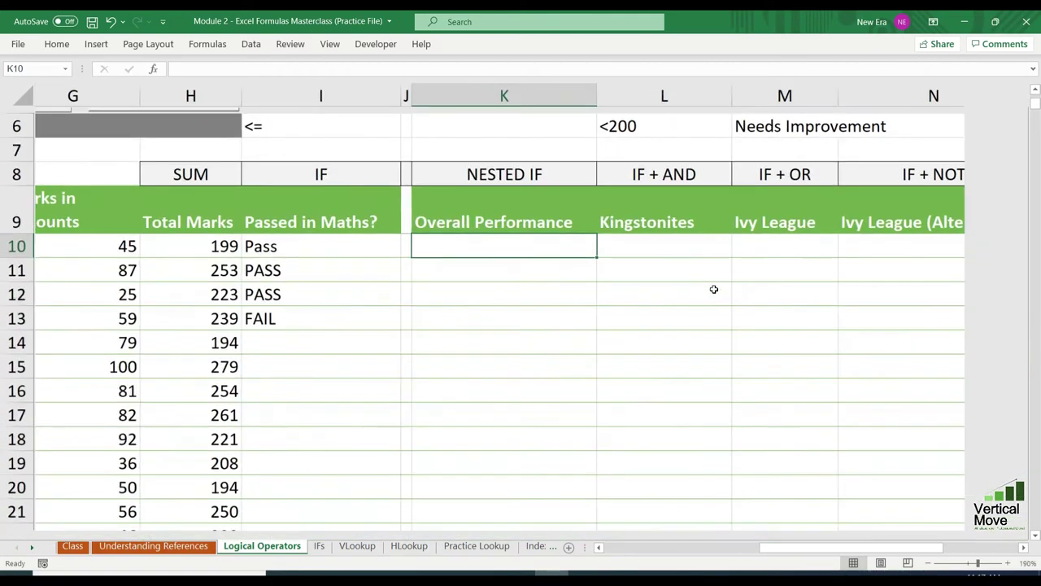
{"action": "scroll", "coordinate": [759, 320], "scroll_direction": "up", "scroll_amount": 2}
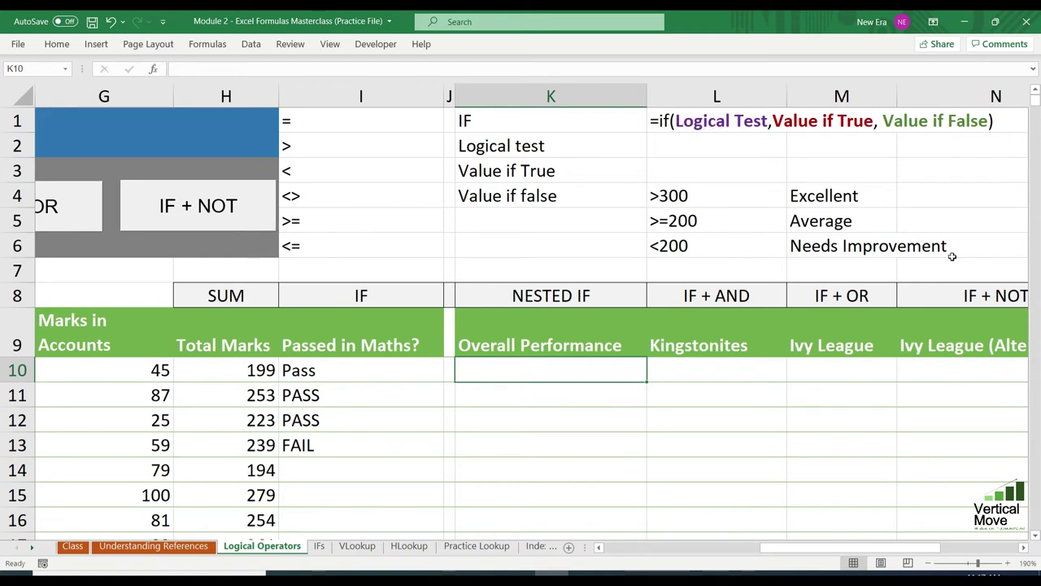
{"action": "type", "text": "=if"}
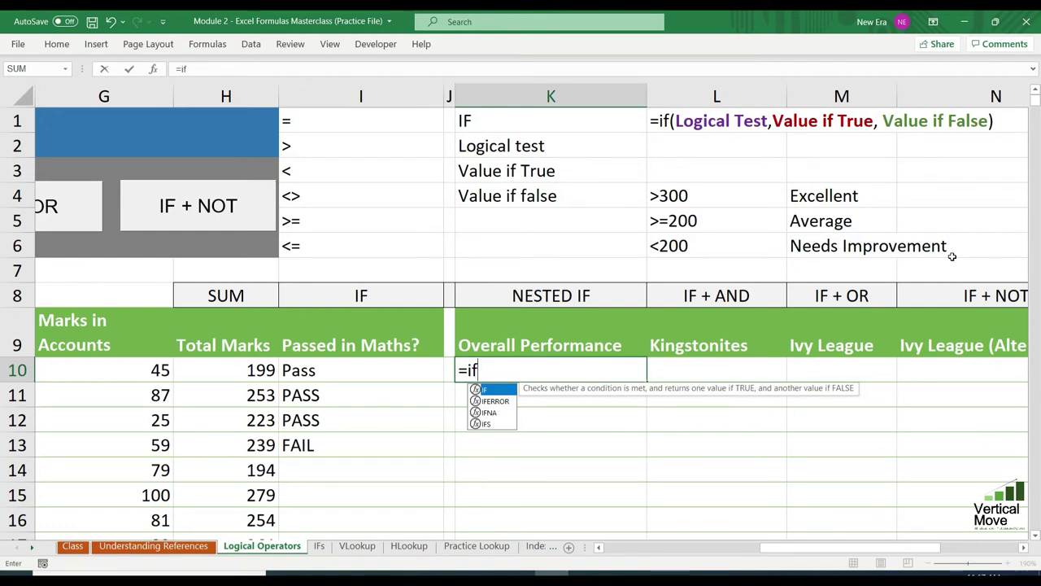
{"action": "key", "text": "Tab"}
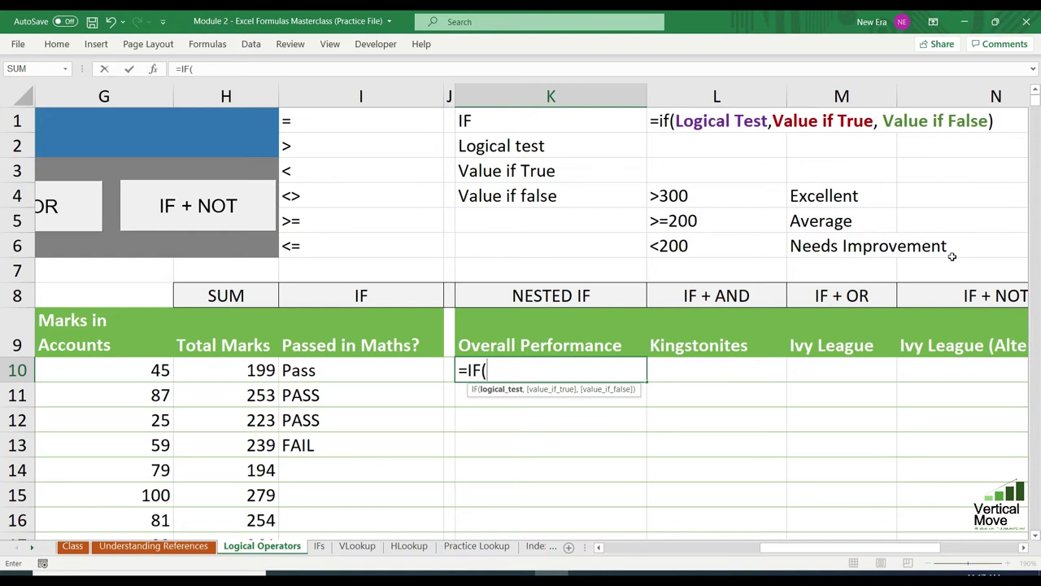
{"action": "key", "text": "Left"}
{"action": "key", "text": "Left"}
{"action": "key", "text": "Left"}
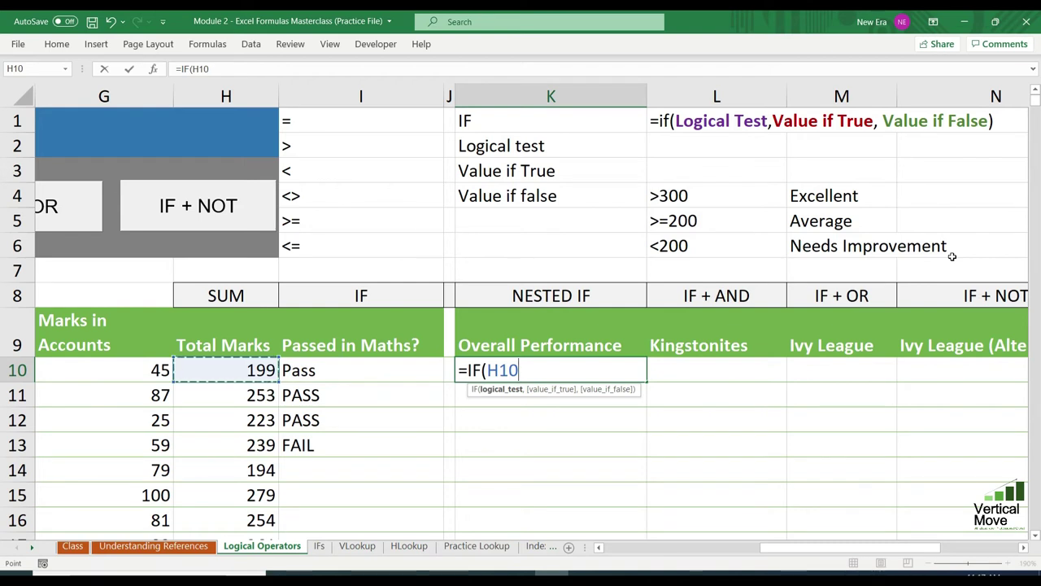
{"action": "type", "text": ">"}
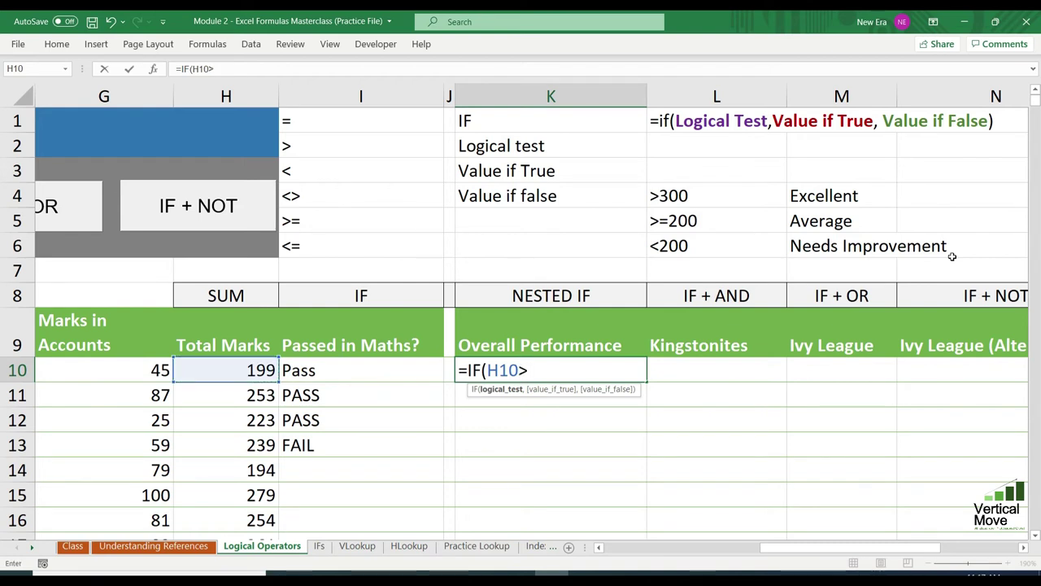
{"action": "type", "text": "300"}
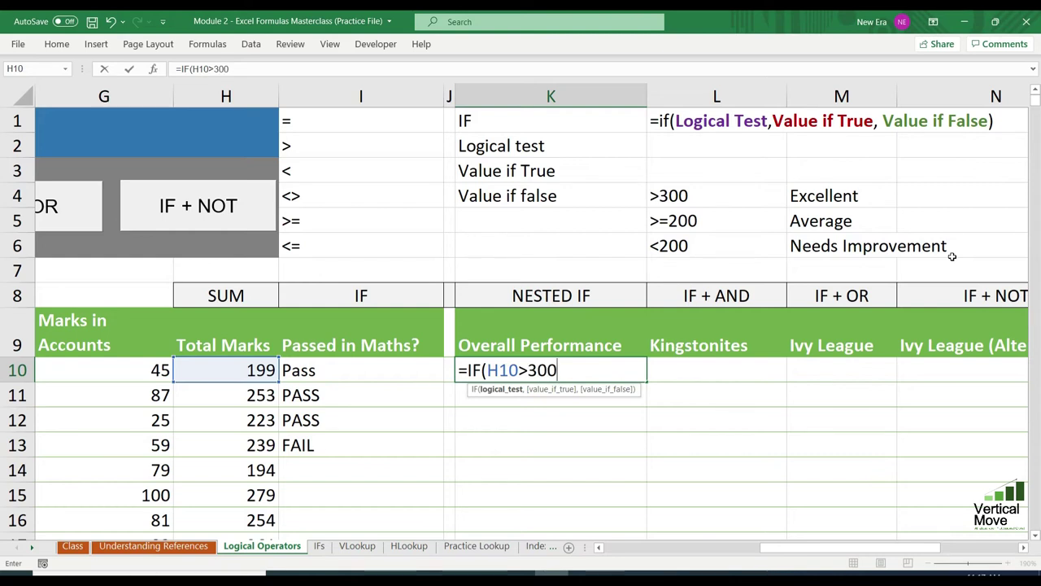
{"action": "type", "text": ",\"E"}
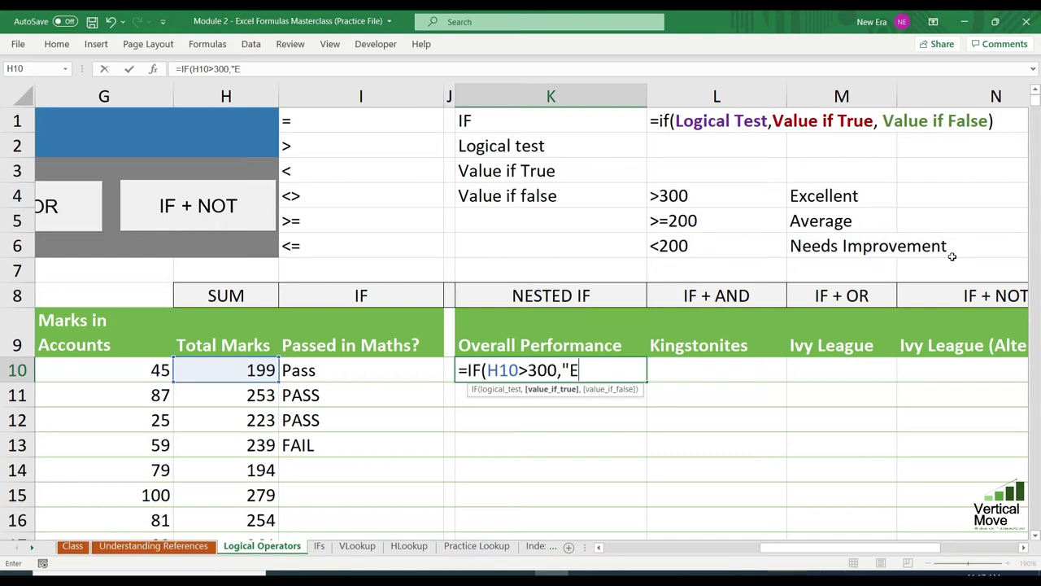
{"action": "type", "text": "xcellent"}
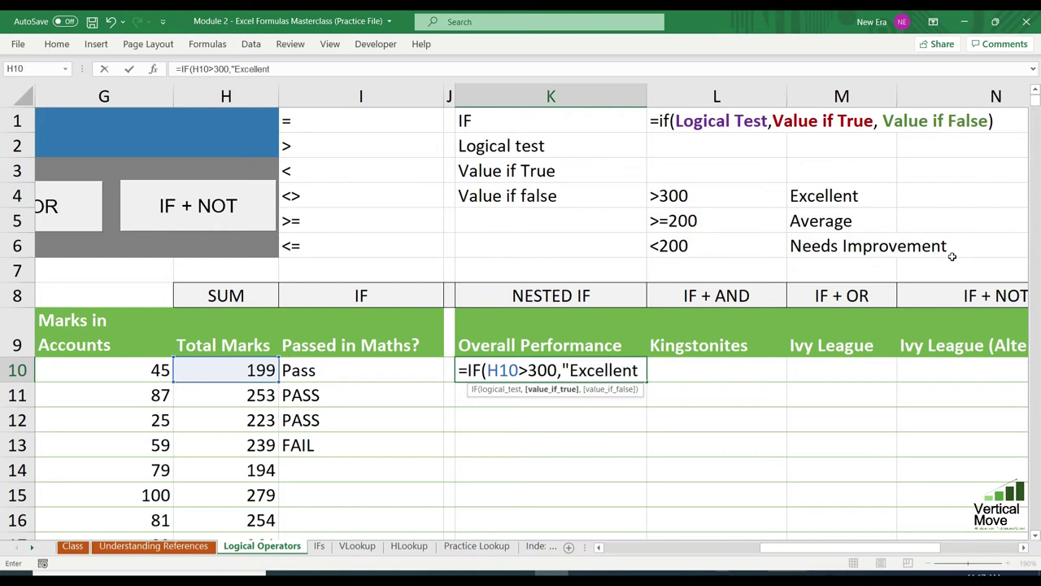
{"action": "type", "text": "\","}
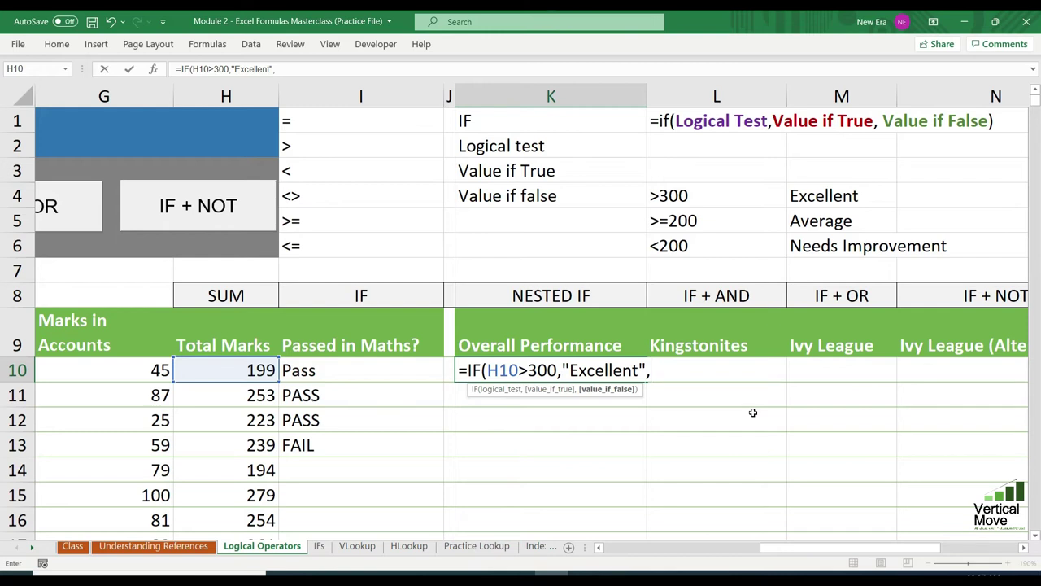
{"action": "type", "text": "\"Need Impro"}
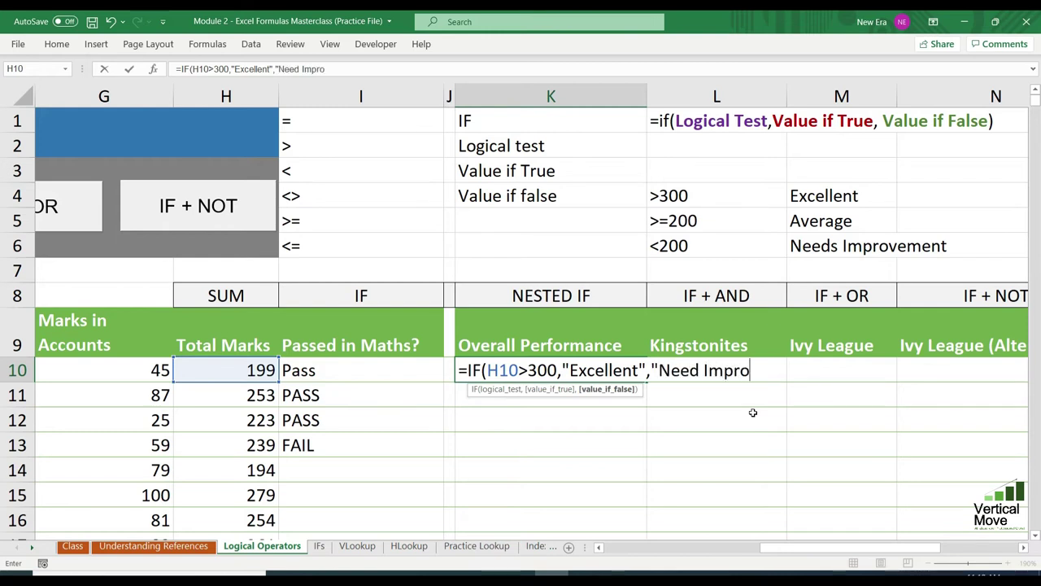
{"action": "type", "text": "vemnet"}
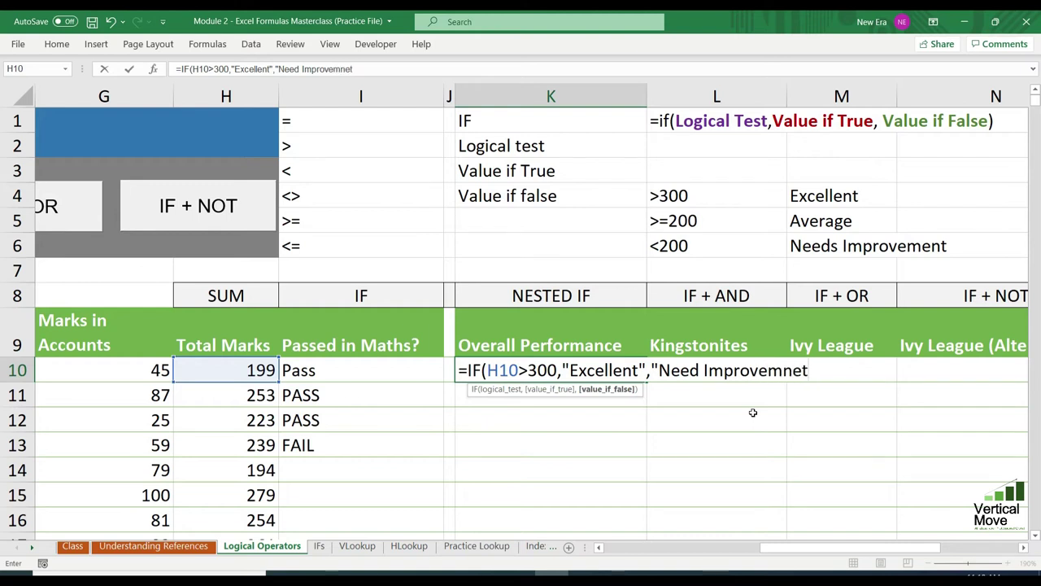
{"action": "key", "text": "BackSpace"}
{"action": "key", "text": "BackSpace"}
{"action": "key", "text": "BackSpace"}
{"action": "key", "text": "BackSpace"}
{"action": "key", "text": "BackSpace"}
{"action": "key", "text": "BackSpace"}
{"action": "key", "text": "BackSpace"}
{"action": "key", "text": "BackSpace"}
{"action": "key", "text": "BackSpace"}
{"action": "key", "text": "BackSpace"}
{"action": "key", "text": "BackSpace"}
{"action": "key", "text": "BackSpace"}
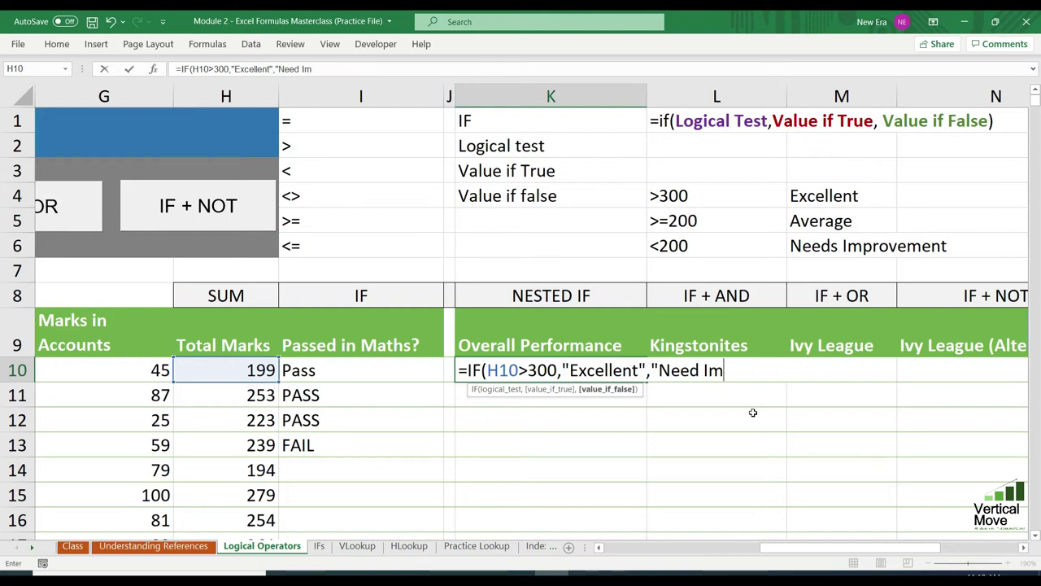
{"action": "key", "text": "BackSpace"}
{"action": "key", "text": "BackSpace"}
{"action": "key", "text": "BackSpace"}
{"action": "key", "text": "BackSpace"}
{"action": "key", "text": "BackSpace"}
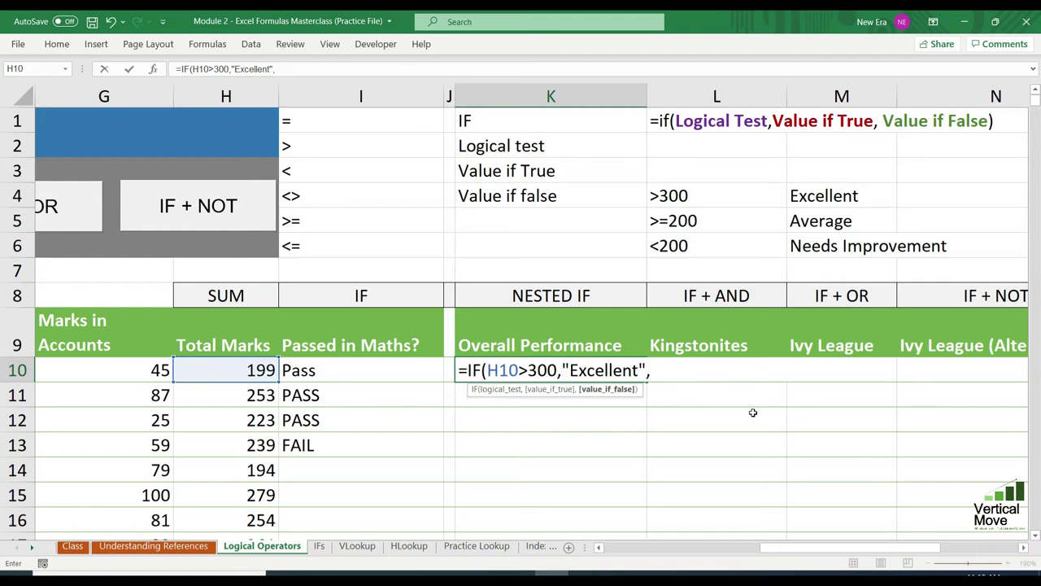
Nest a second IF as the value if false, returning "Average" when H10 is >=200.
{"action": "type", "text": "if"}
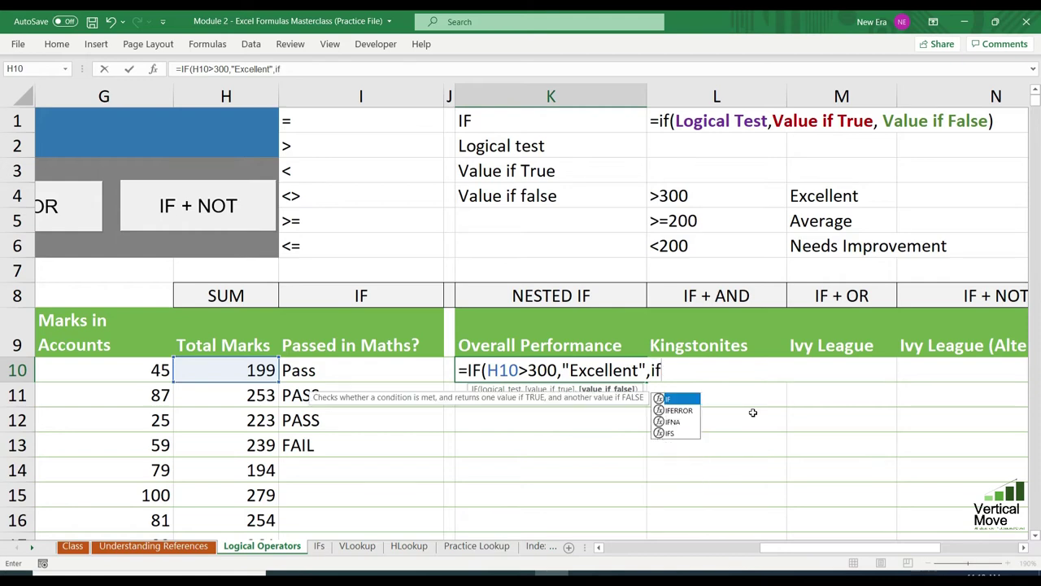
{"action": "key", "text": "Tab"}
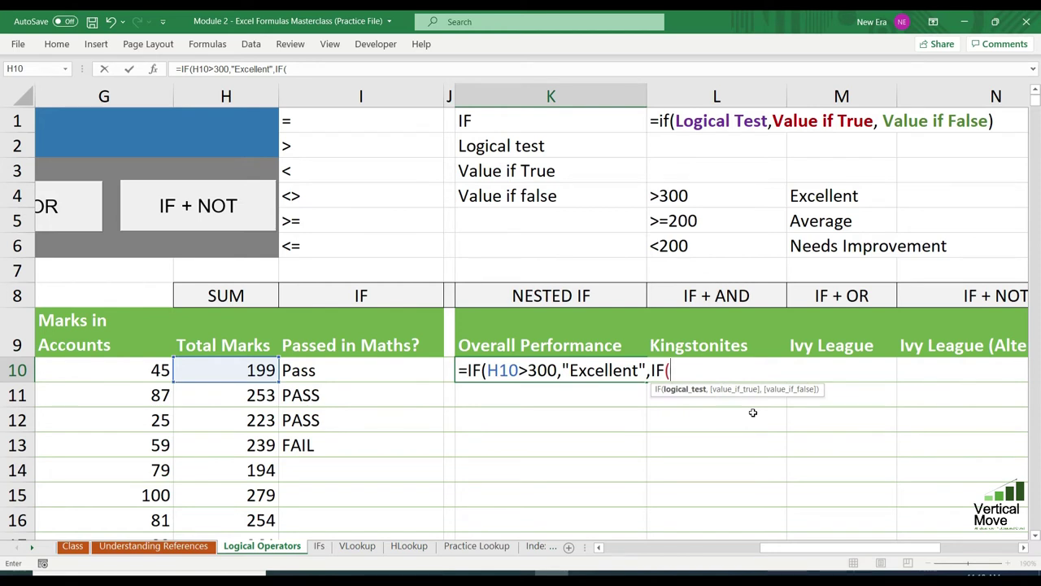
{"action": "key", "text": "Left"}
{"action": "key", "text": "Left"}
{"action": "key", "text": "Left"}
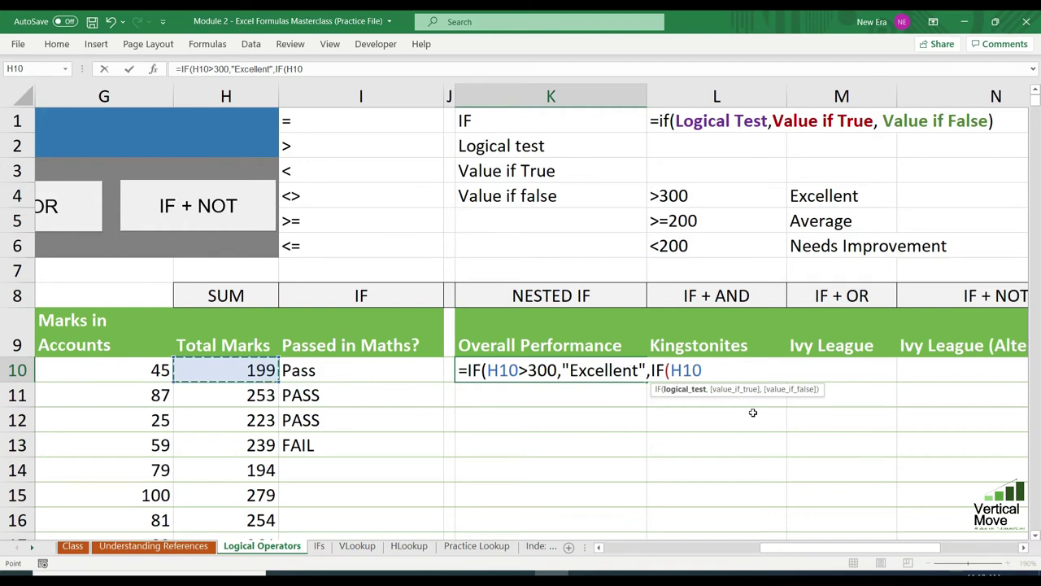
{"action": "type", "text": ">=200"}
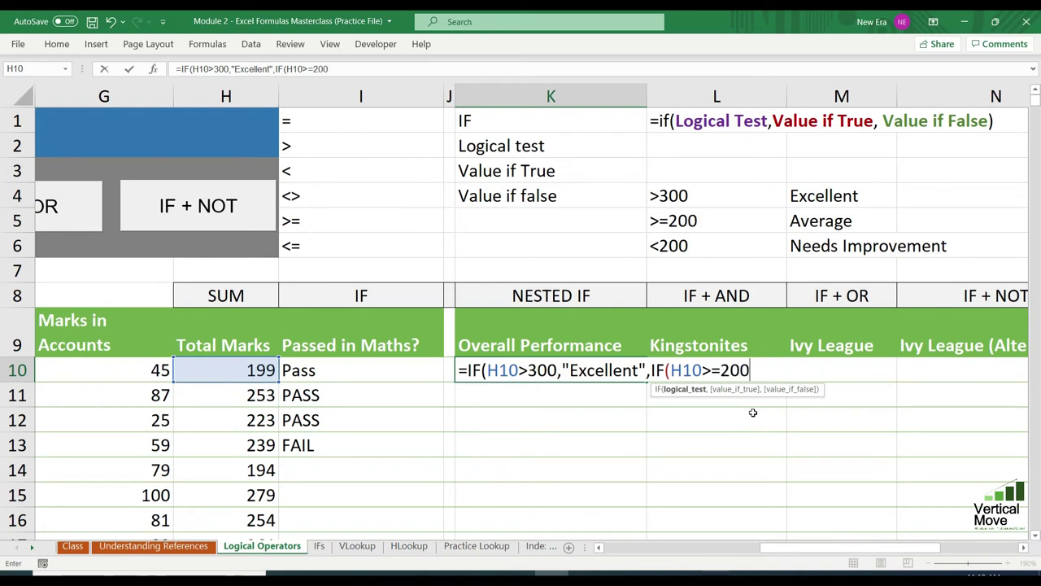
{"action": "type", "text": ","}
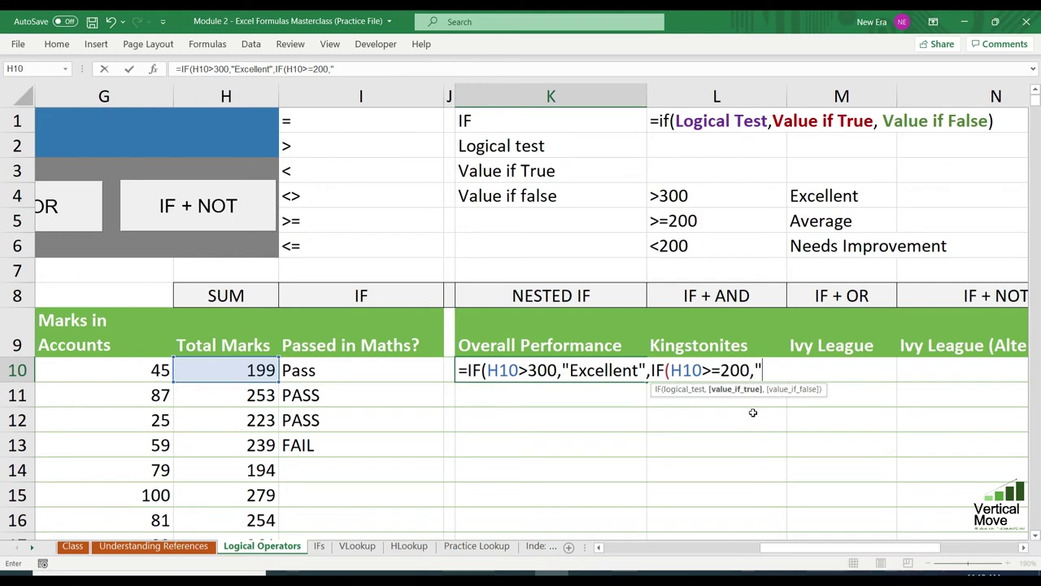
{"action": "type", "text": "\"Average"}
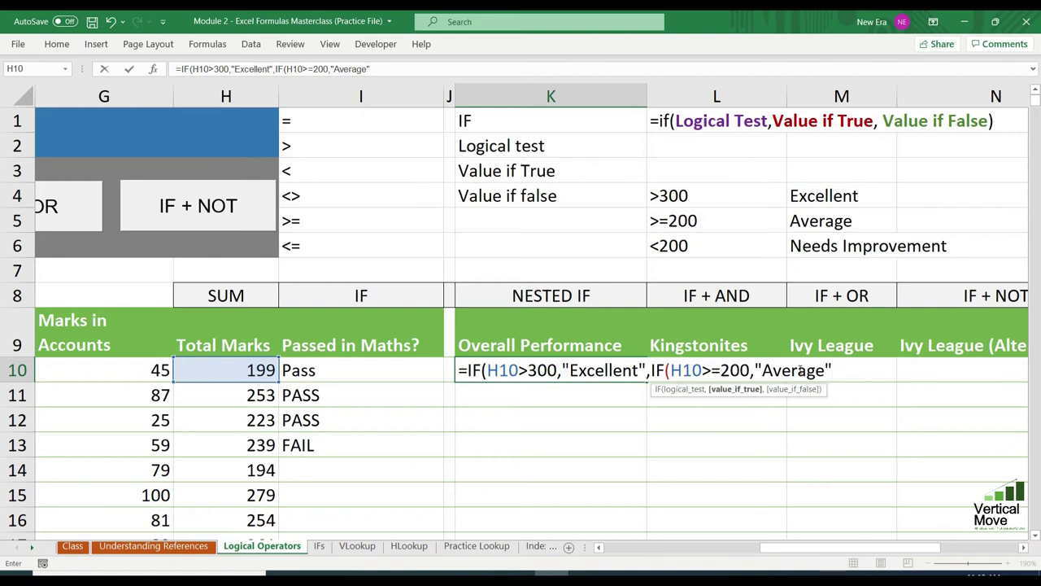
Complete the nested IF in K10 with "Needs Improvement" as the inner value if false, close both IFs and enter the formula.
{"action": "type", "text": ","}
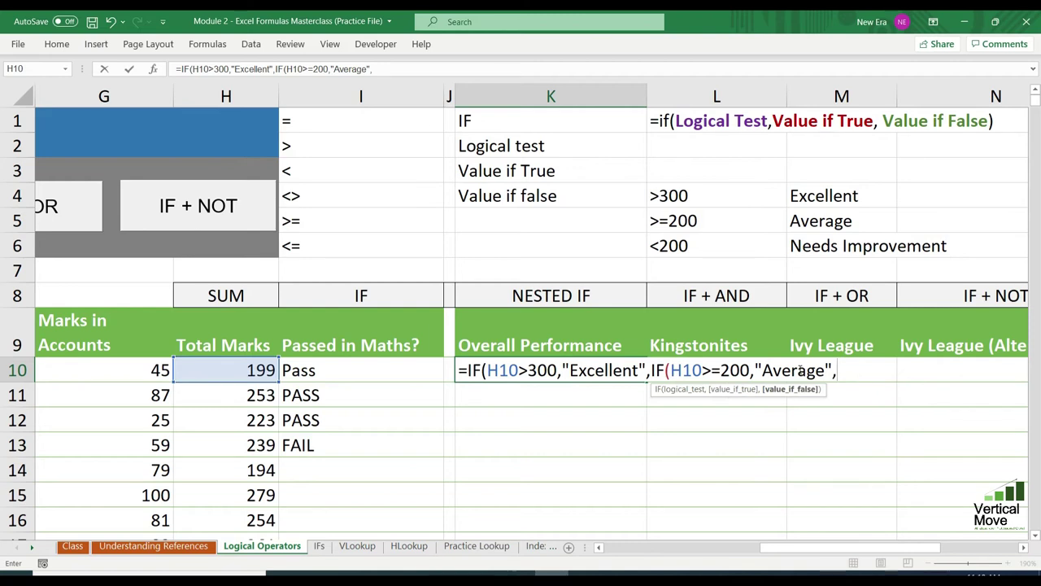
{"action": "type", "text": "IF(H10>=200,\"Average\",\"Need"}
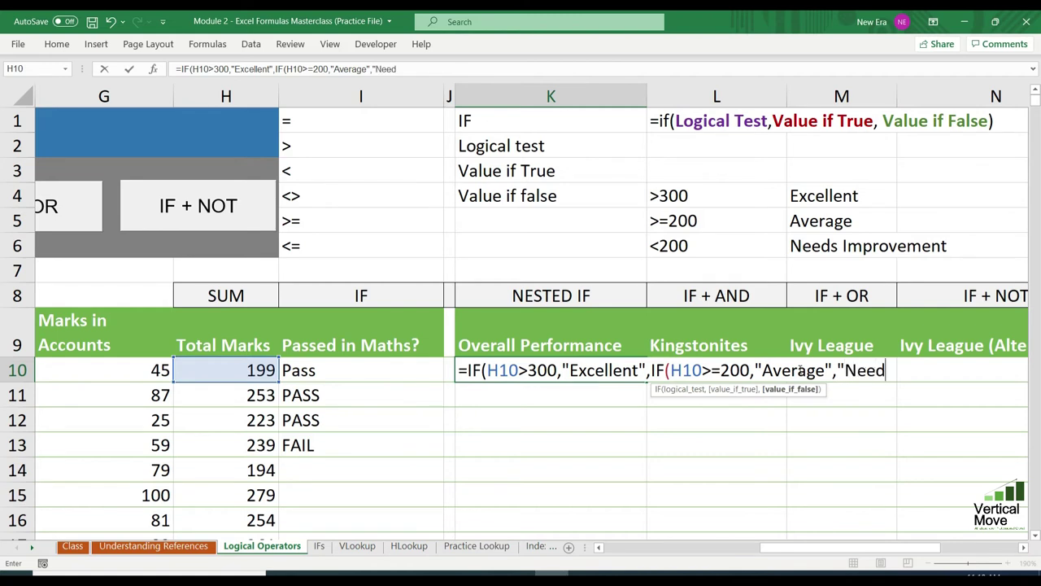
{"action": "type", "text": "s Impro"}
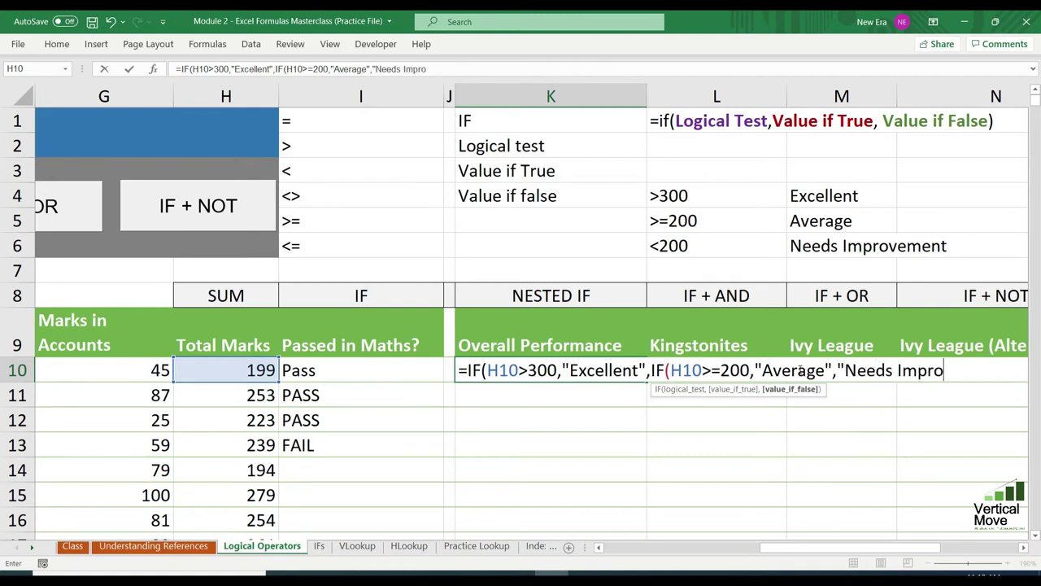
{"action": "type", "text": "vement"}
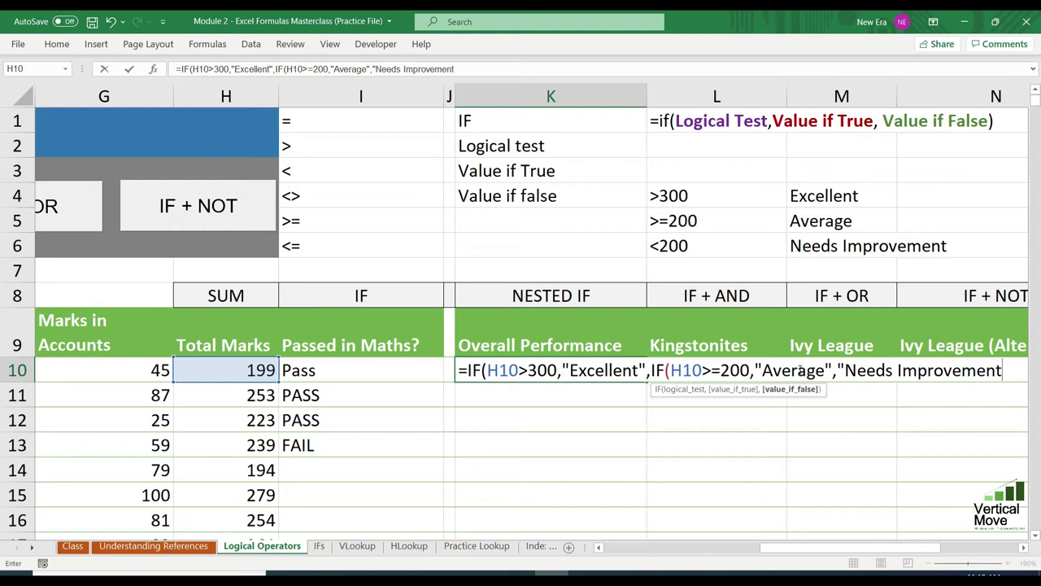
{"action": "type", "text": "\")"}
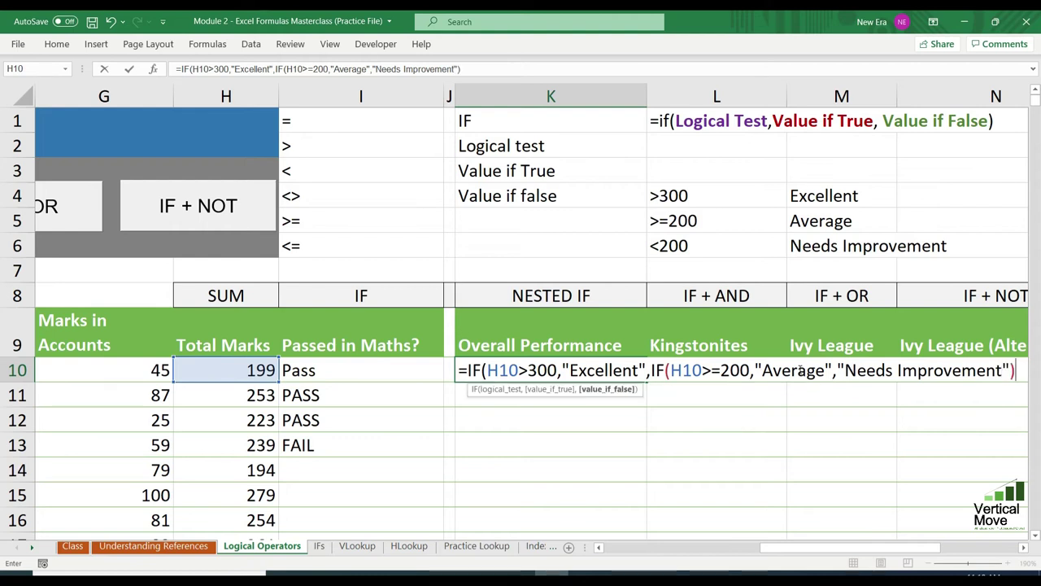
{"action": "type", "text": ")"}
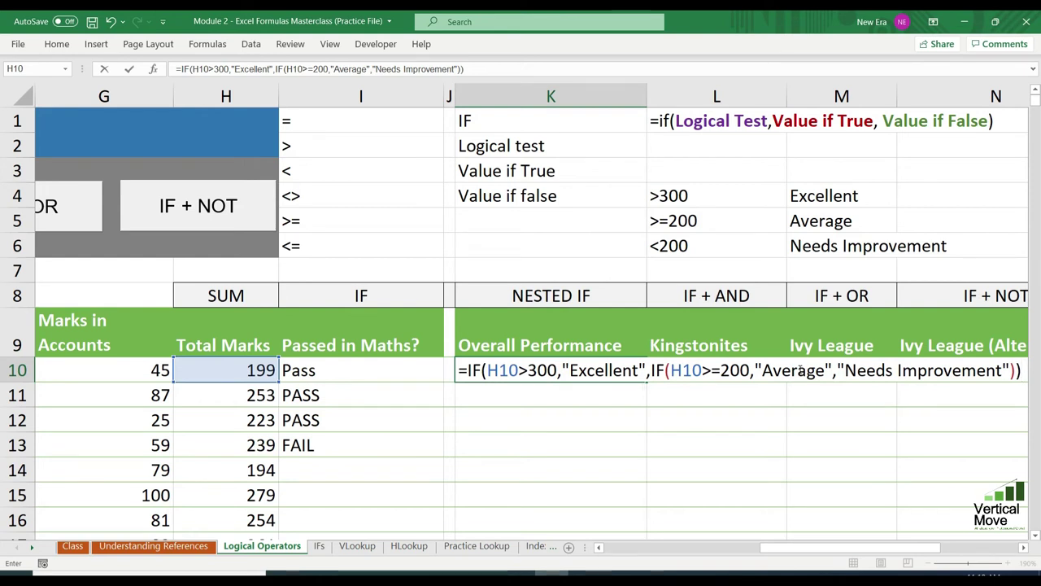
{"action": "key", "text": "Return"}
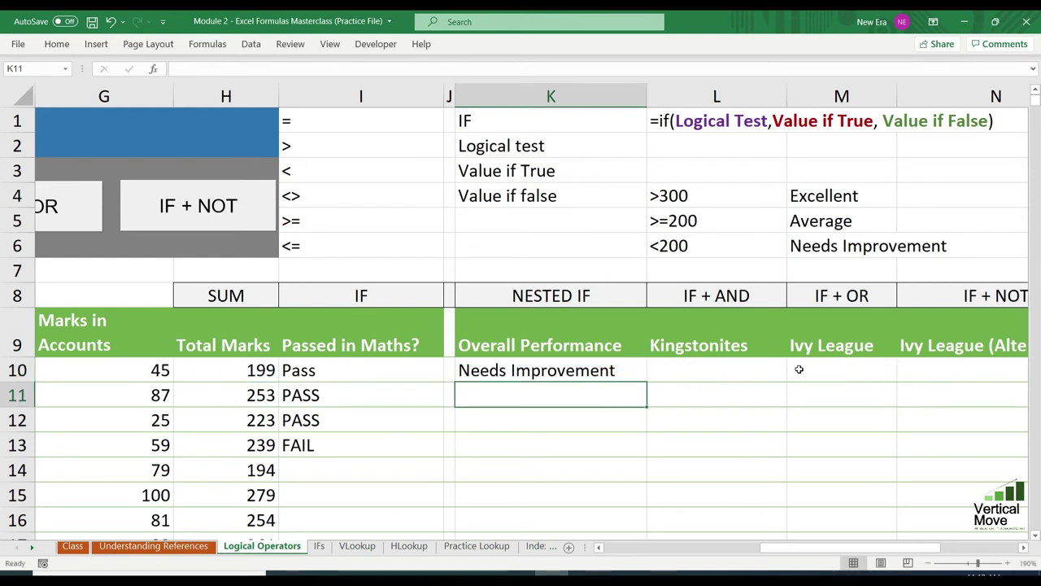
Fill the nested IF formula from K10 down the Overall Performance column for all the student rows.
{"action": "left_click", "coordinate": [619, 372]}
{"action": "left_click_drag", "start_coordinate": [648, 381], "coordinate": [648, 527]}
{"action": "scroll", "coordinate": [656, 423], "scroll_direction": "down", "scroll_amount": 2}
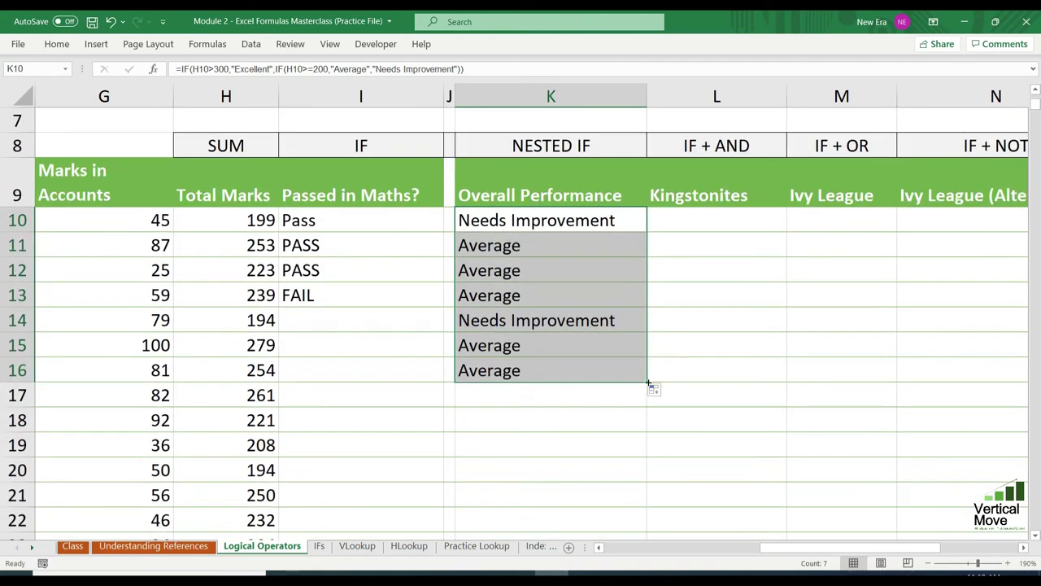
{"action": "left_click_drag", "start_coordinate": [647, 382], "coordinate": [648, 504]}
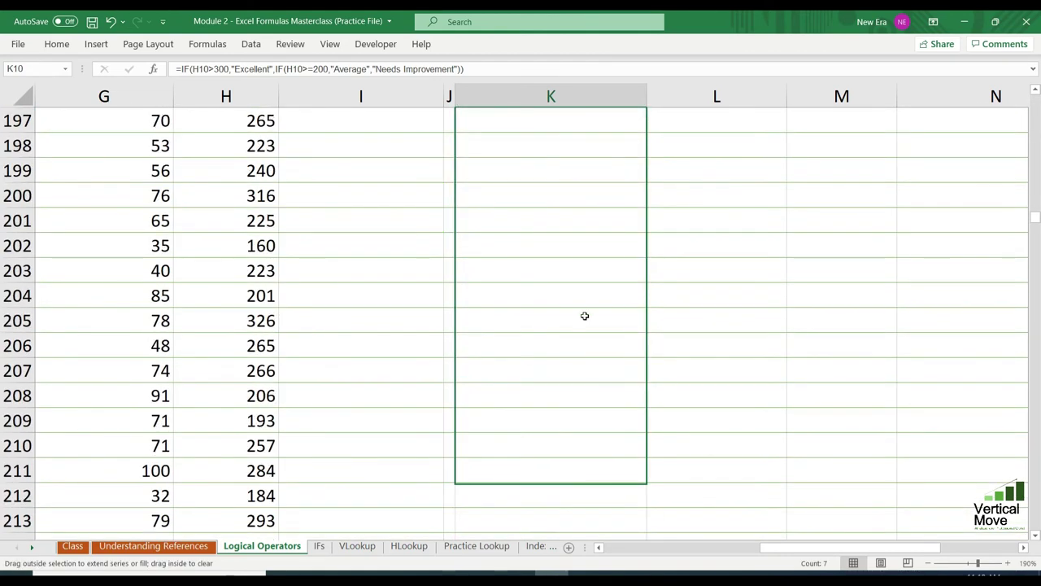
{"action": "left_click", "coordinate": [595, 272]}
Review the filled grades and compare the first student's result in K10 with the total marks in H10.
{"action": "scroll", "coordinate": [589, 274], "scroll_direction": "up", "scroll_amount": 20}
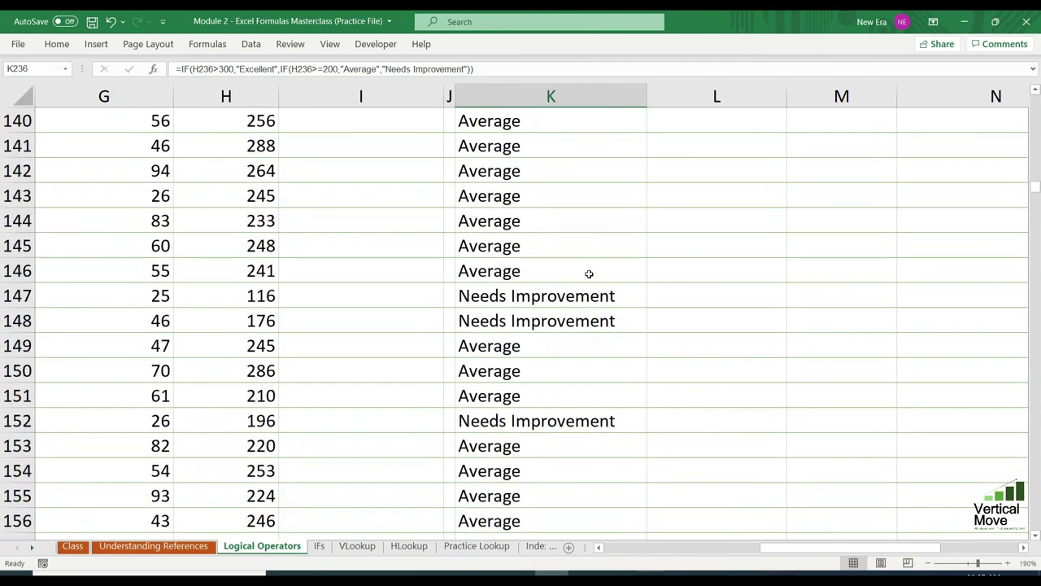
{"action": "scroll", "coordinate": [593, 231], "scroll_direction": "up", "scroll_amount": 20}
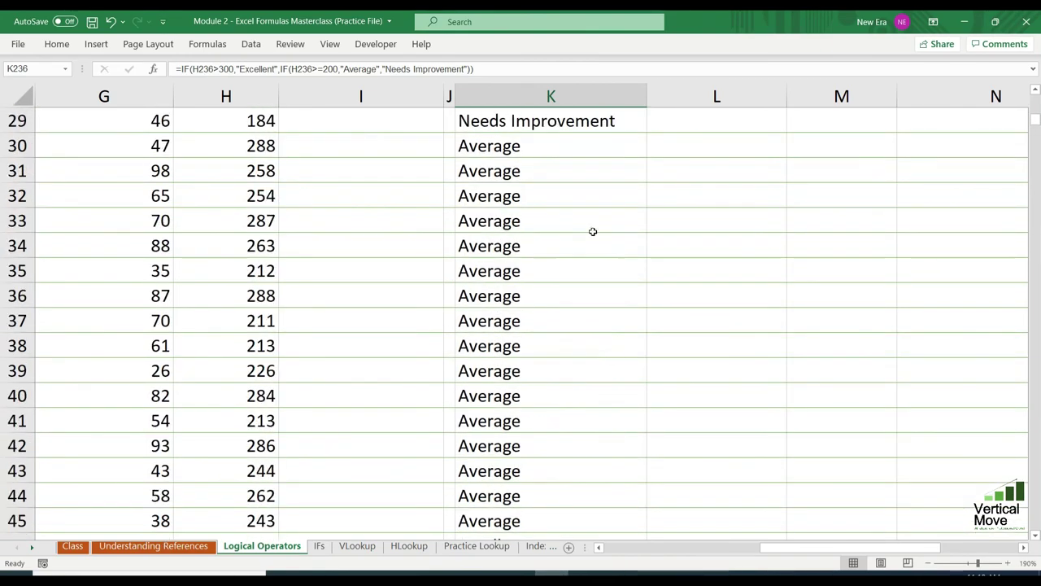
{"action": "left_click", "coordinate": [555, 371]}
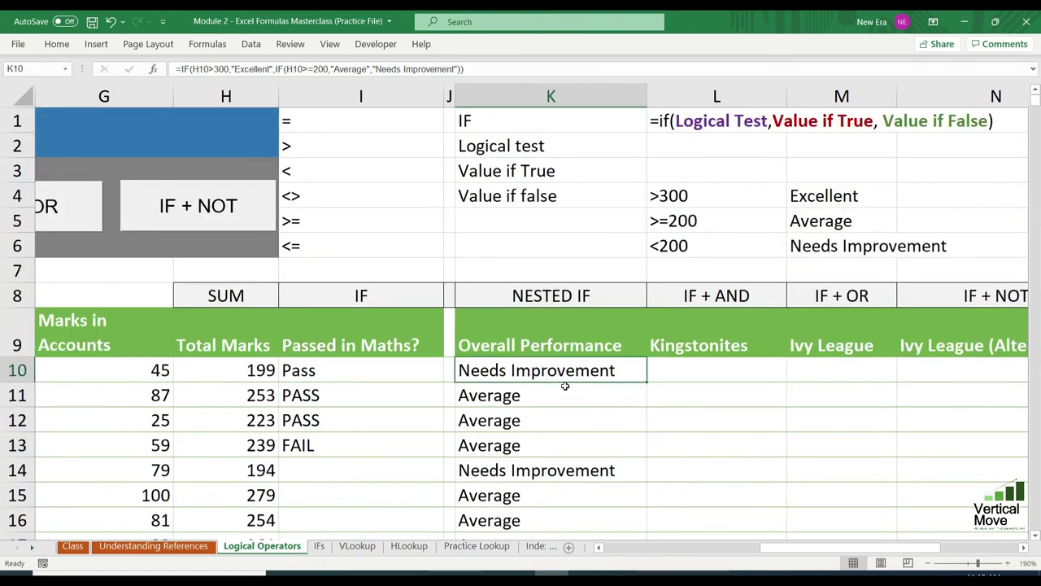
{"action": "left_click", "coordinate": [257, 371]}
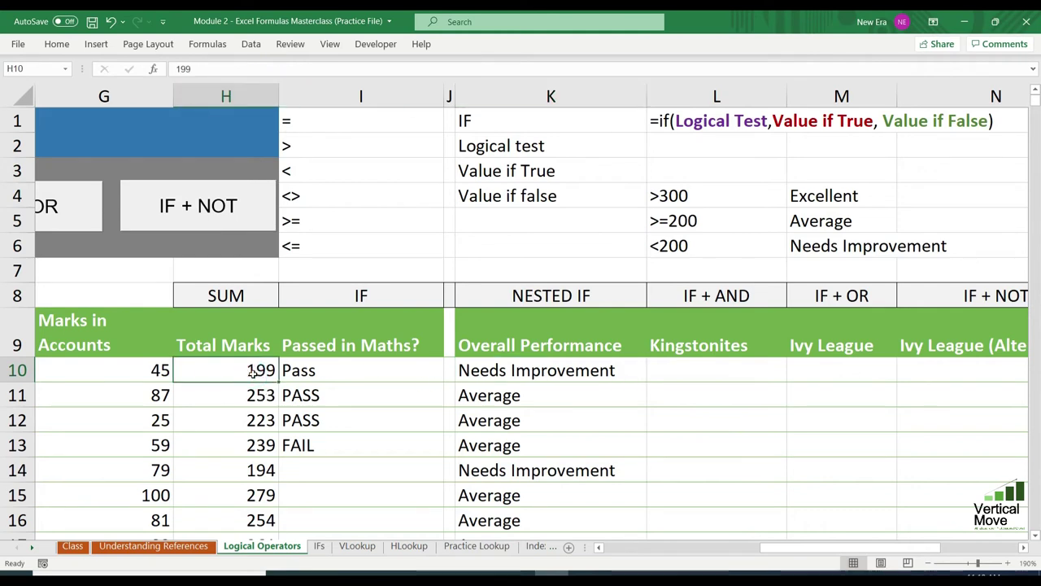